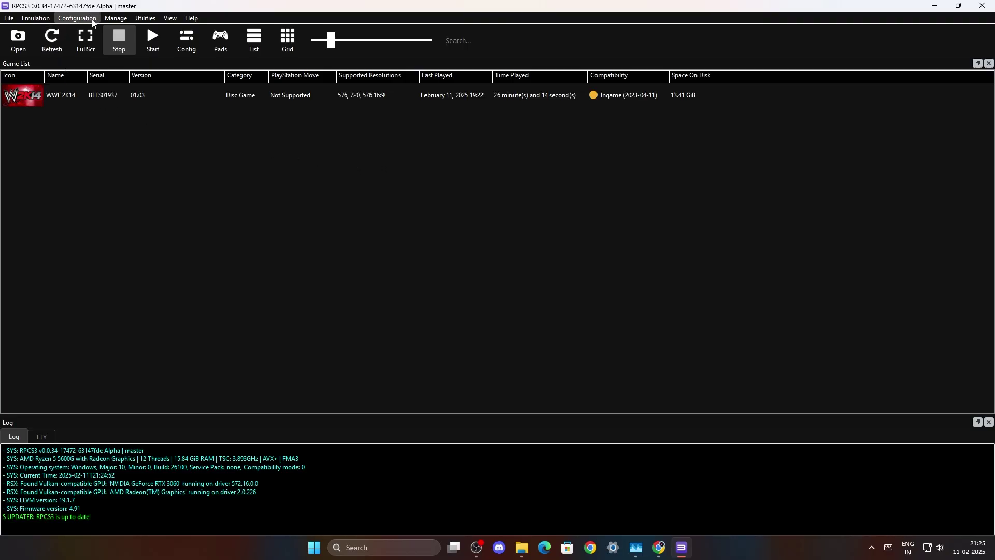
- Review the emulator's CPU and GPU settings, including SPU loop detection and Write Color Buffers
left_click(189, 43)
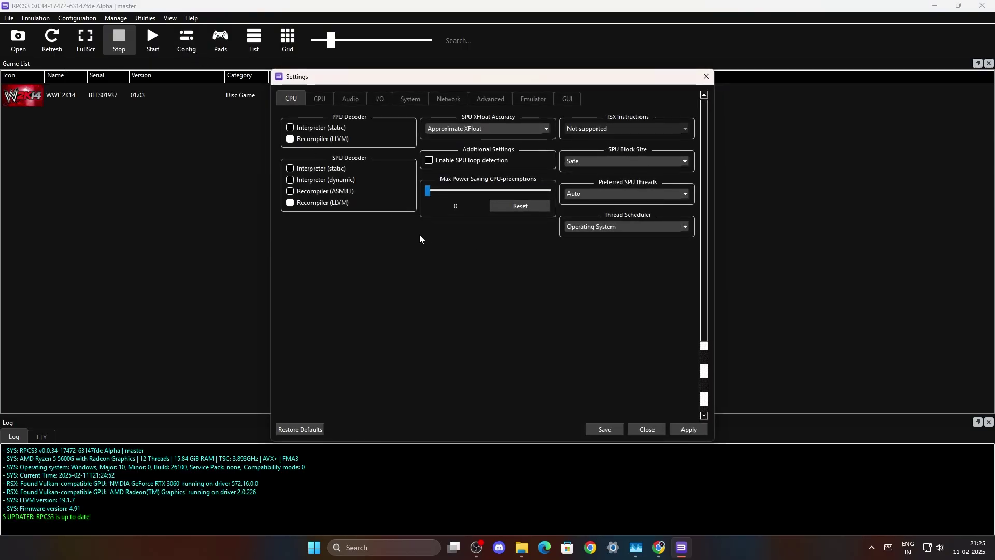
left_click(428, 161)
left_click(320, 99)
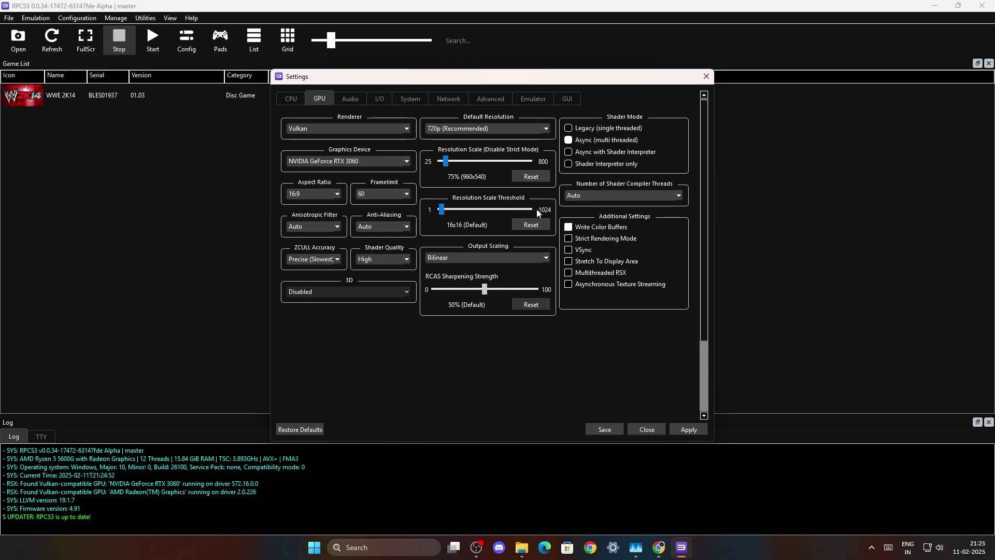
left_click(568, 227)
- Check the Audio, I/O, System, Network, Advanced, Emulator and GUI settings, and apply and save the configuration
left_click(353, 100)
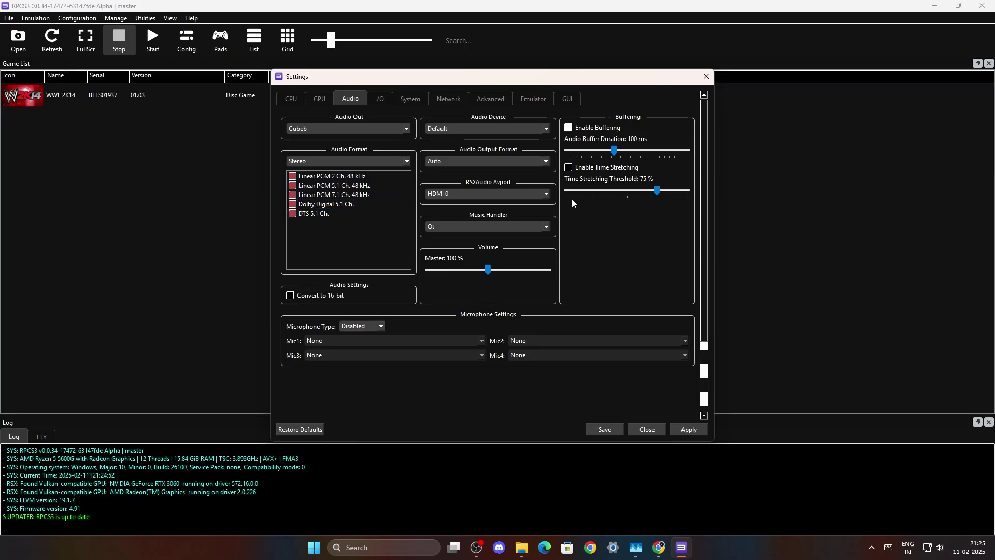
left_click(385, 98)
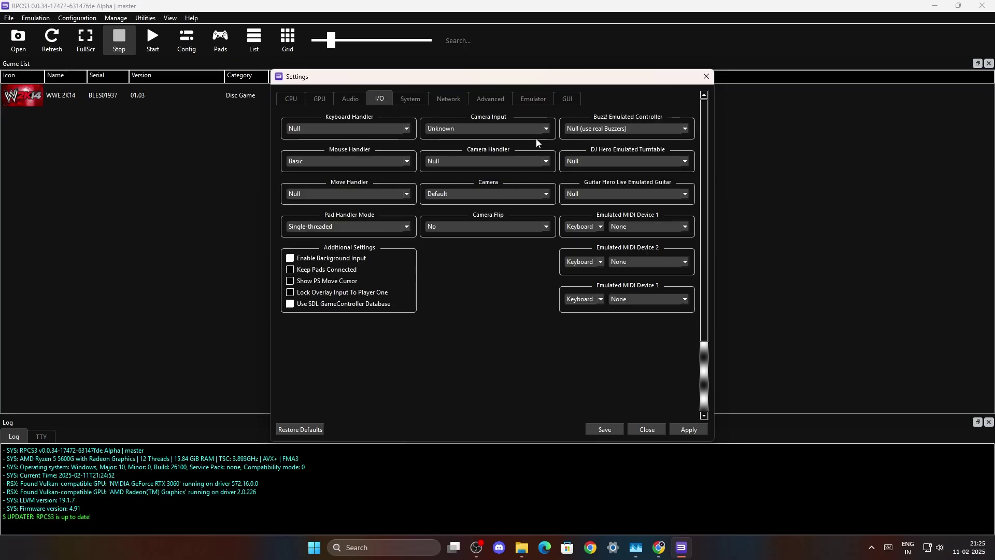
left_click(410, 99)
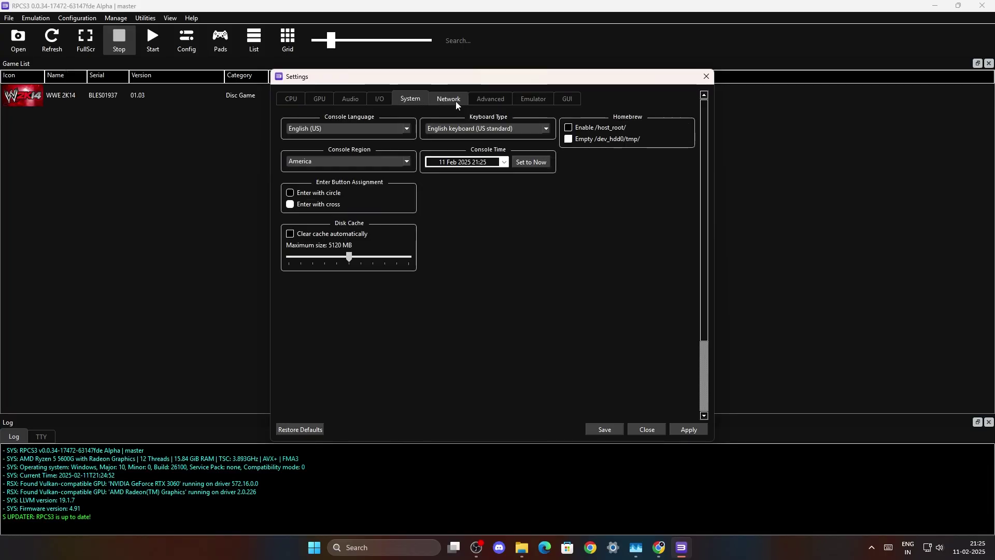
left_click(456, 101)
left_click(490, 99)
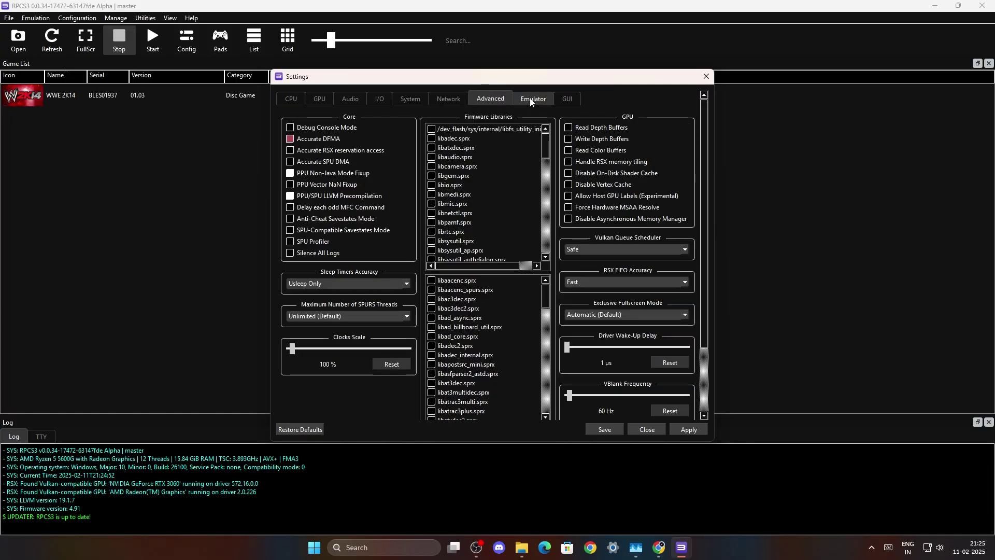
left_click(529, 98)
left_click(573, 98)
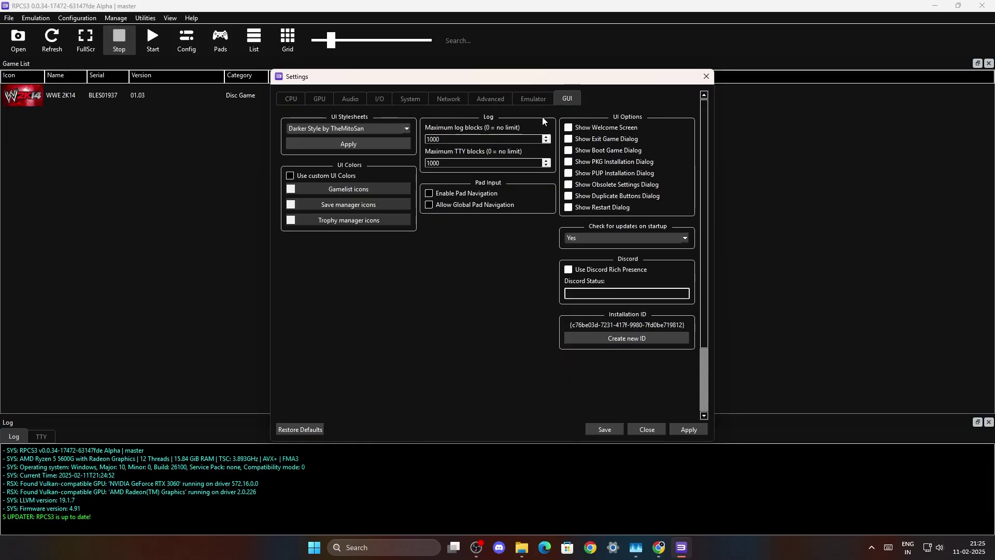
left_click(688, 429)
left_click(604, 429)
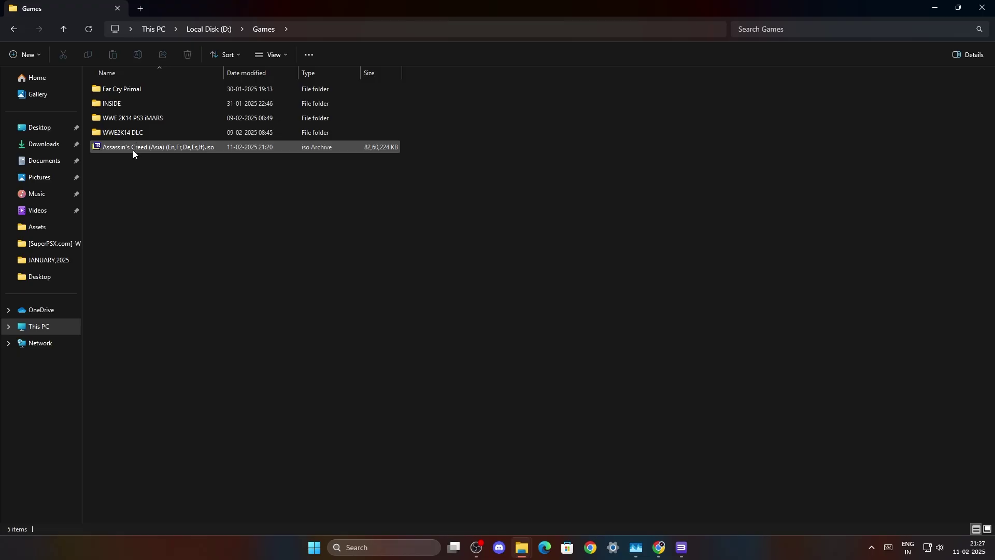
- Open the Assassin's Creed (Asia) ISO in D:\Games as an archive, accepting the security warning
double_click(142, 148)
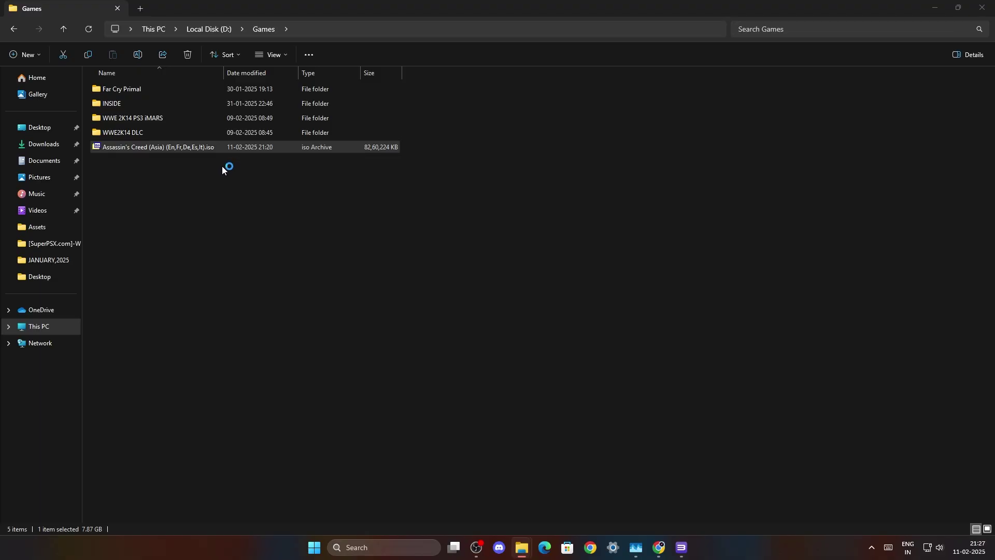
left_click(871, 547)
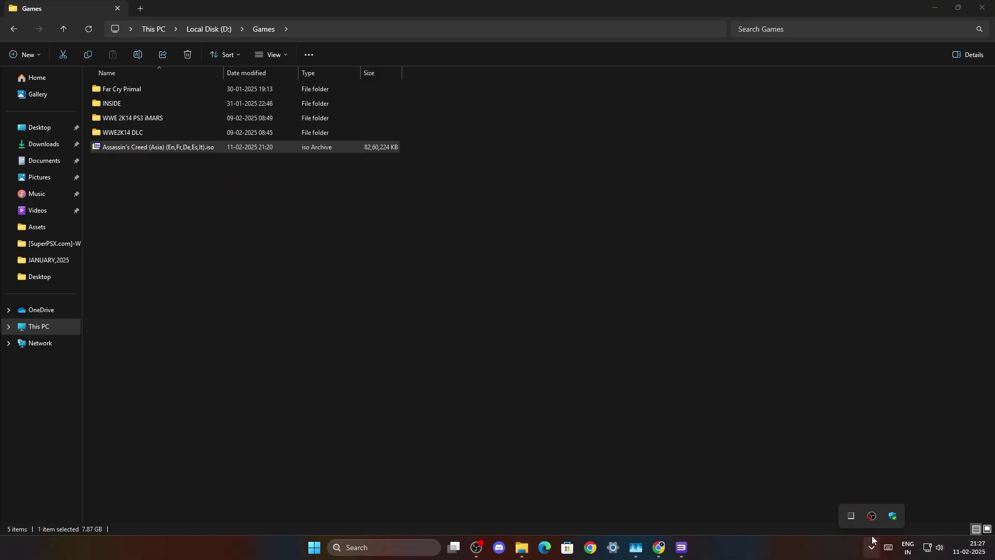
left_click(872, 542)
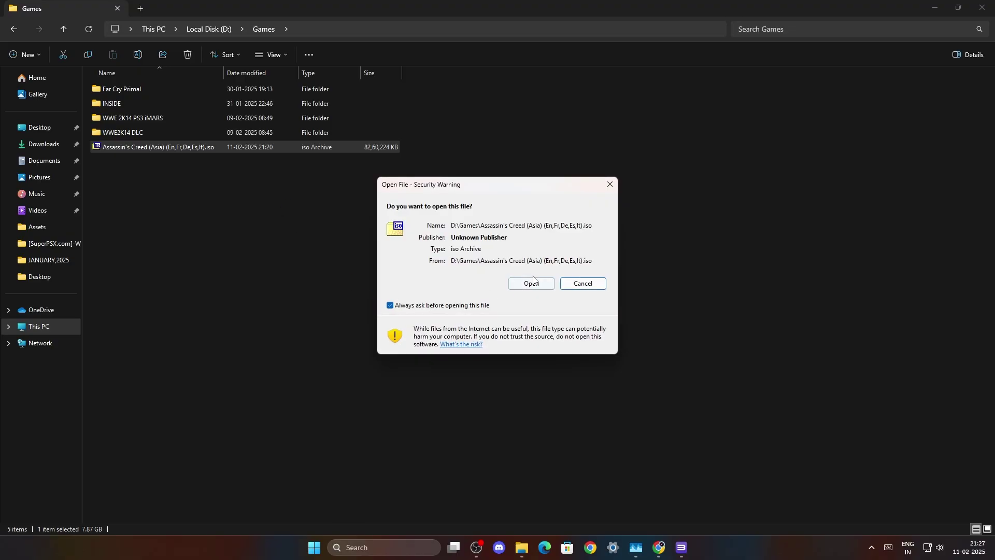
left_click(532, 283)
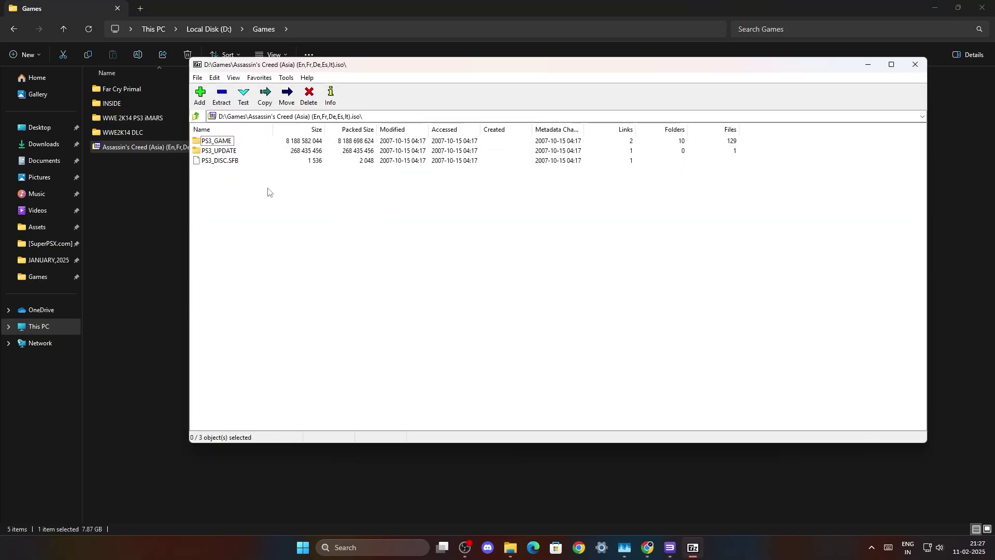
- Extract PS3_GAME, PS3_UPDATE and PS3_DISC.SFB from the ISO to D:\Games\Assassin's Creed 1, and check the extracted folder's contents
left_click_drag(223, 191, 214, 143)
right_click(213, 152)
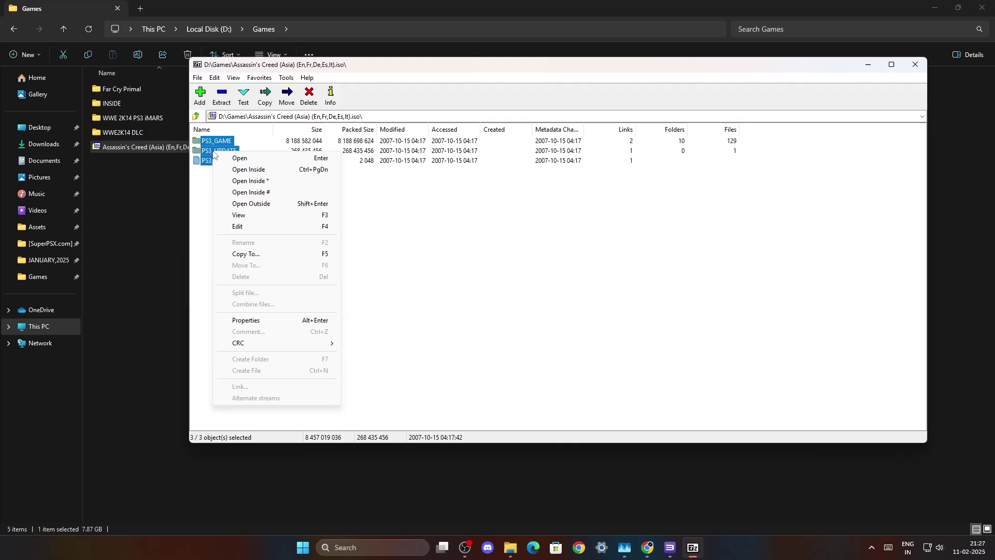
left_click(248, 254)
left_click(415, 229)
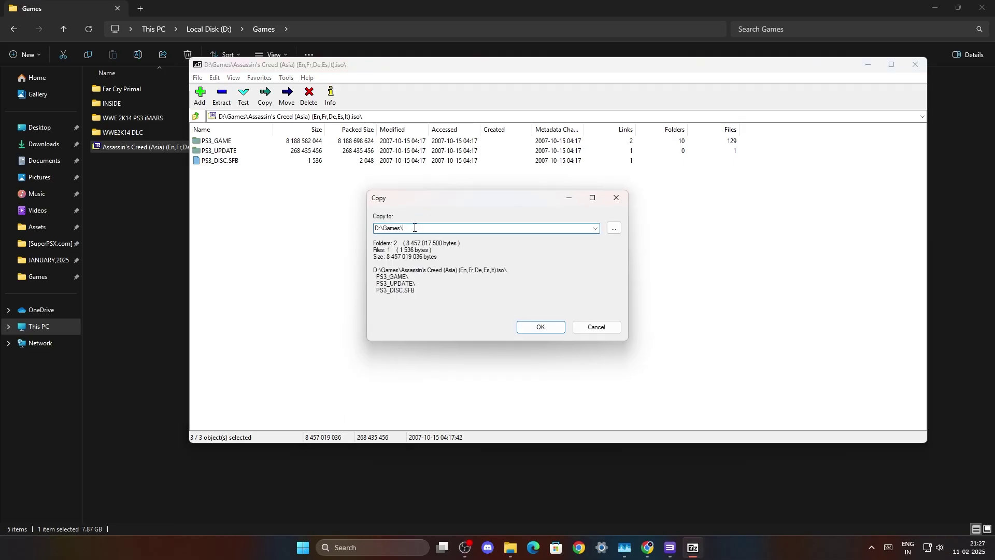
type("Assassin's Creed 1")
left_click(544, 326)
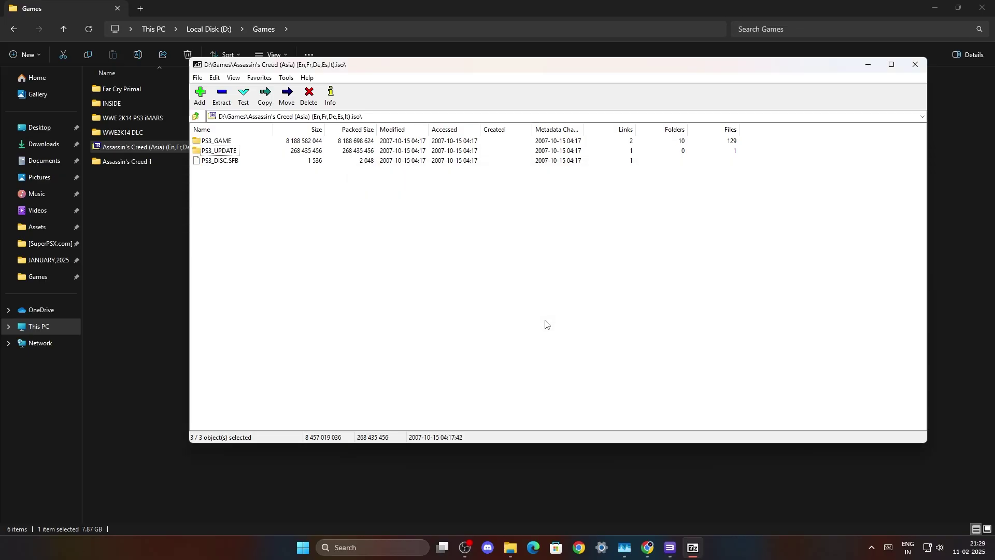
left_click(915, 64)
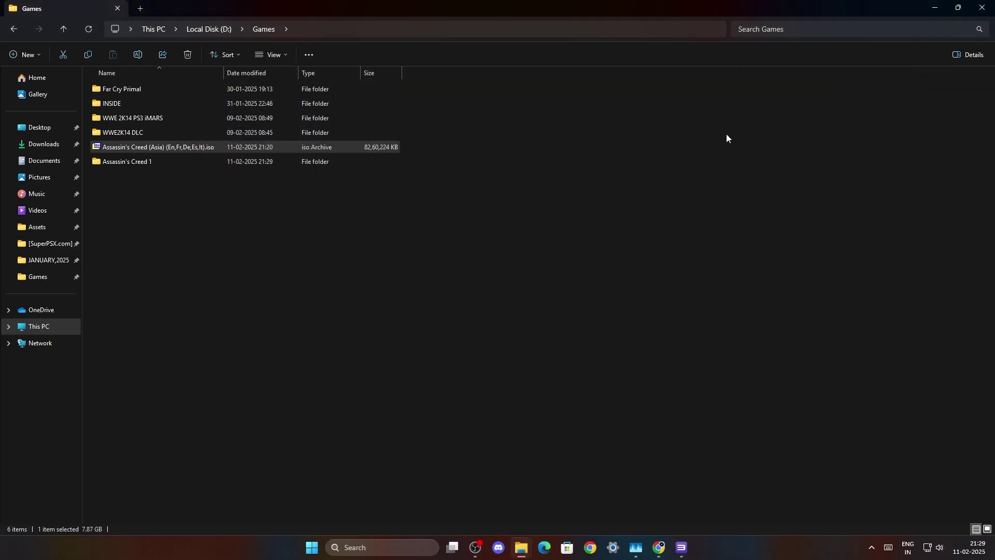
double_click(138, 162)
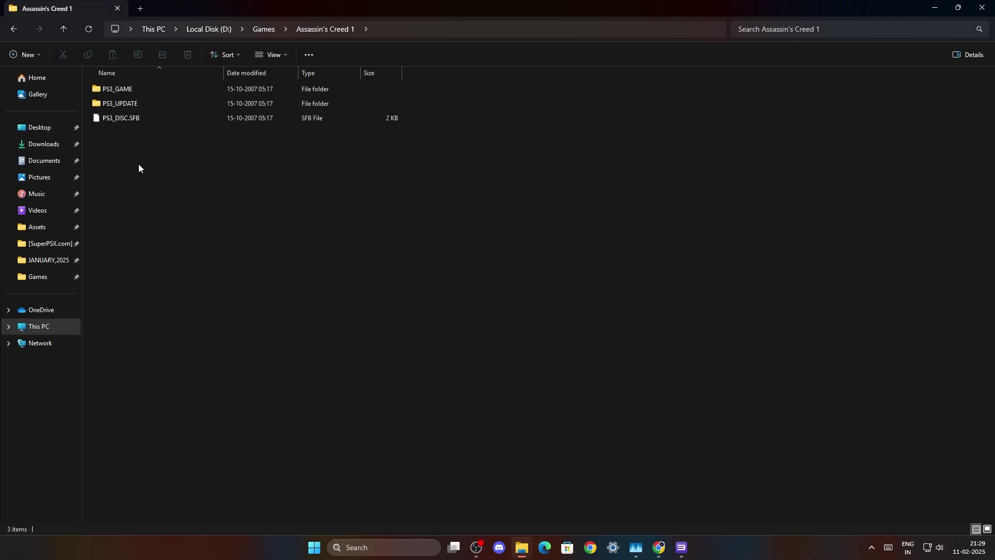
left_click(14, 29)
- Switch to RPCS3, filter the game patches by "ass", select Assassin's Creed BLES00158 v.01.10, and apply and save the patch settings
left_click(681, 545)
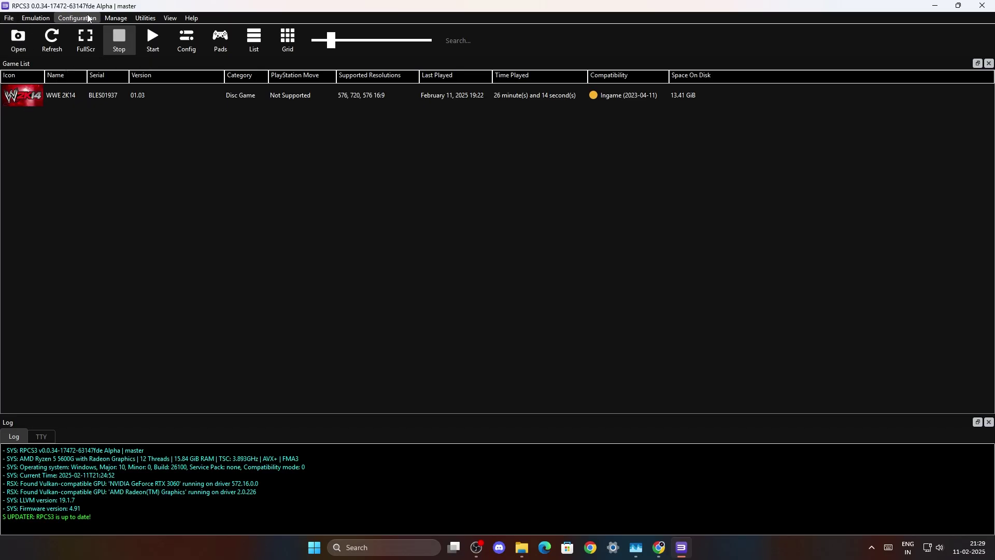
left_click(113, 19)
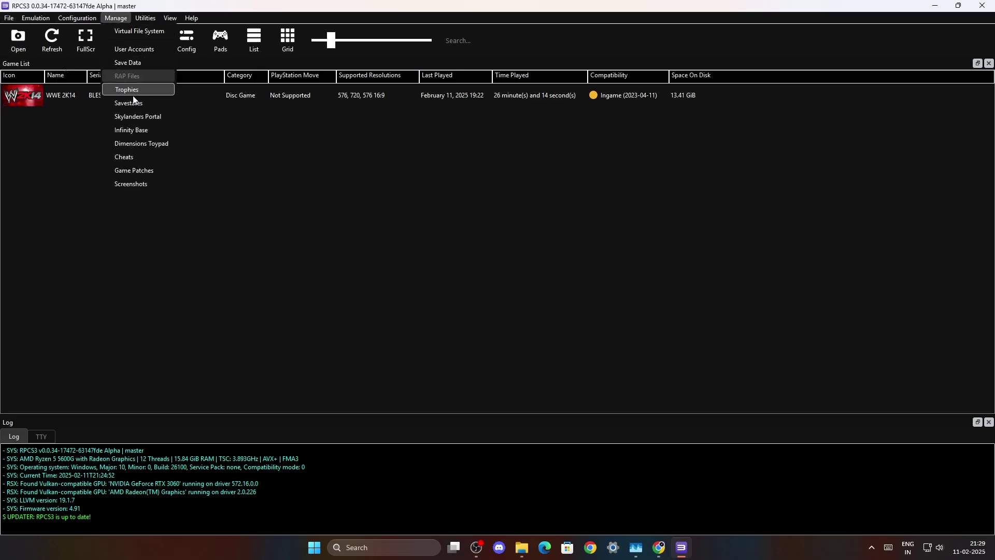
left_click(139, 171)
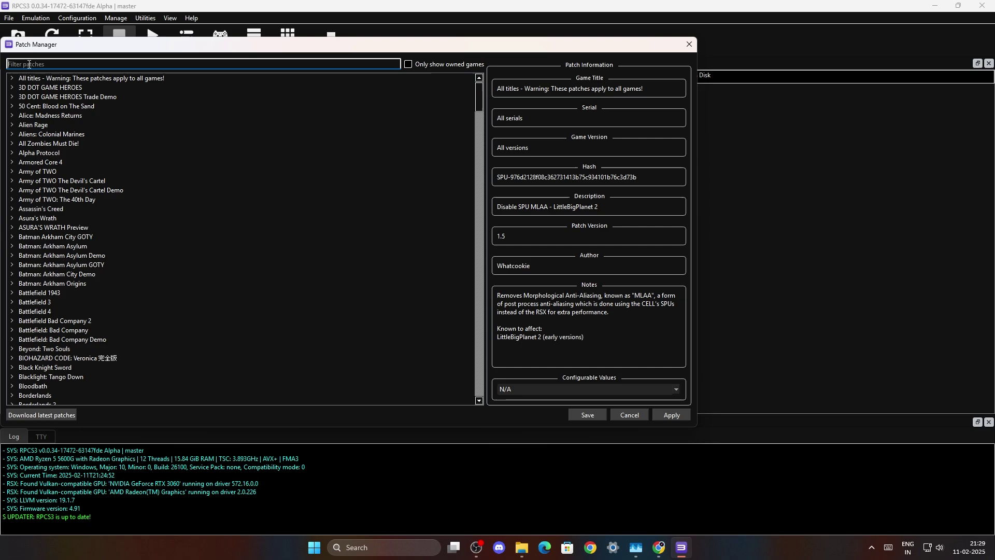
type("ass")
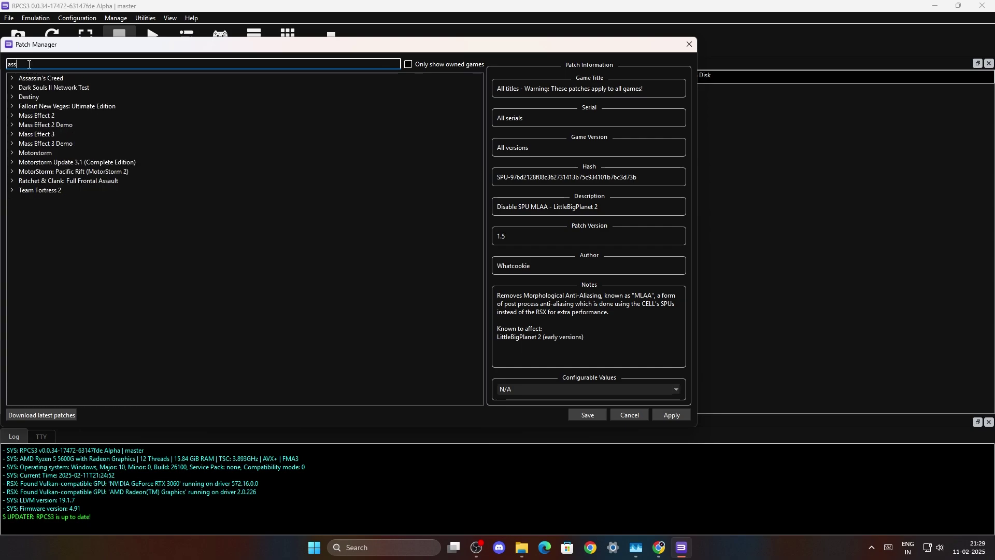
left_click(12, 79)
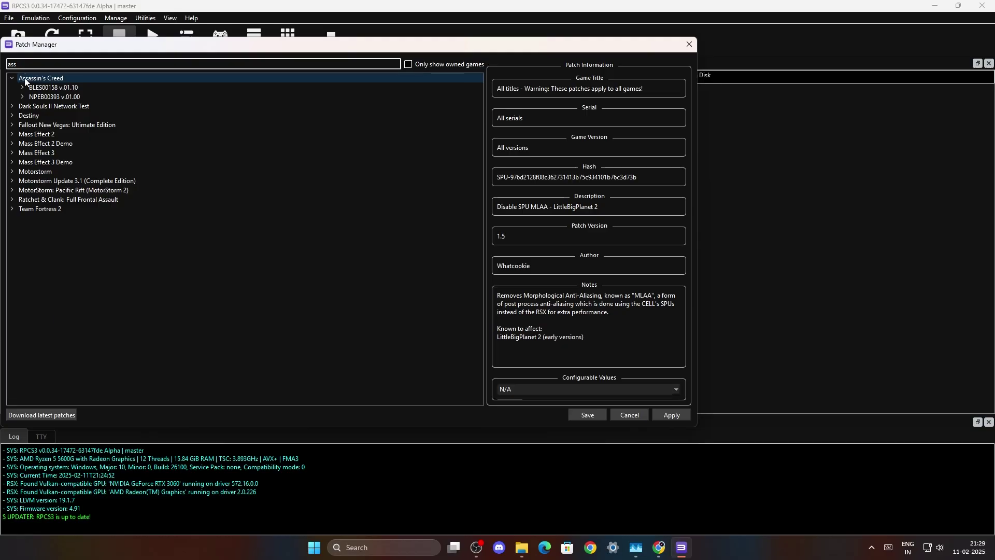
left_click(31, 90)
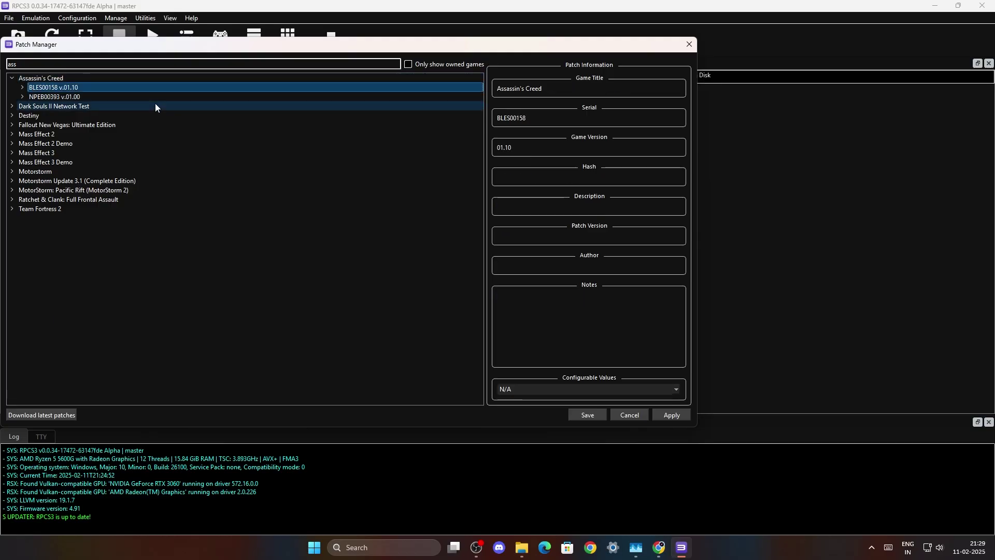
left_click(672, 416)
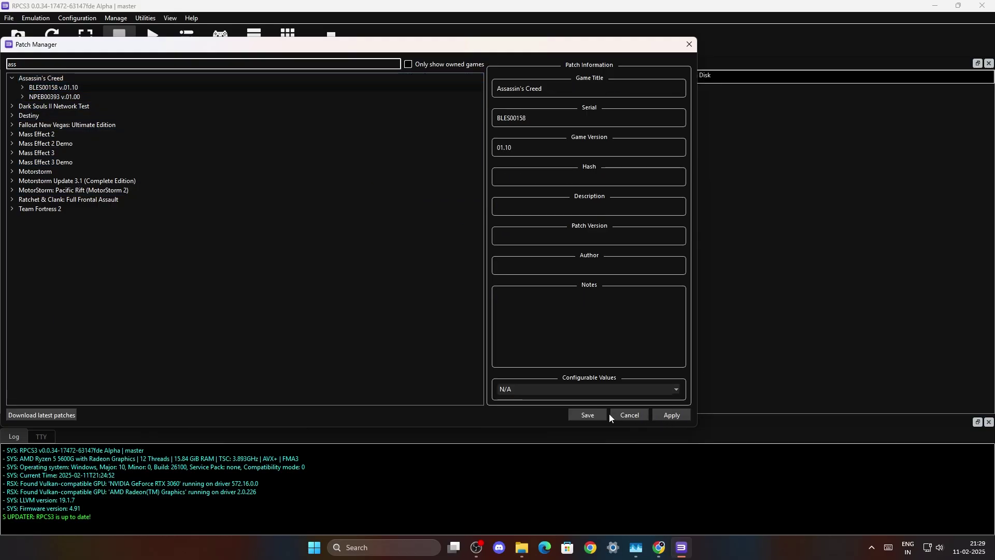
left_click(593, 412)
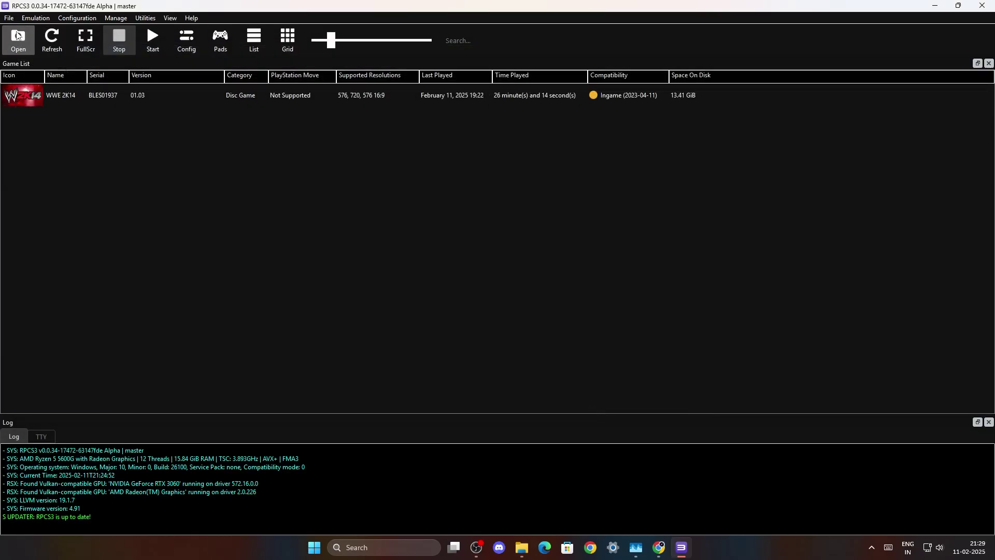
- Boot the game from the D:\Games\Assassin's Creed 1 folder and continue past its autosave notice
left_click(19, 38)
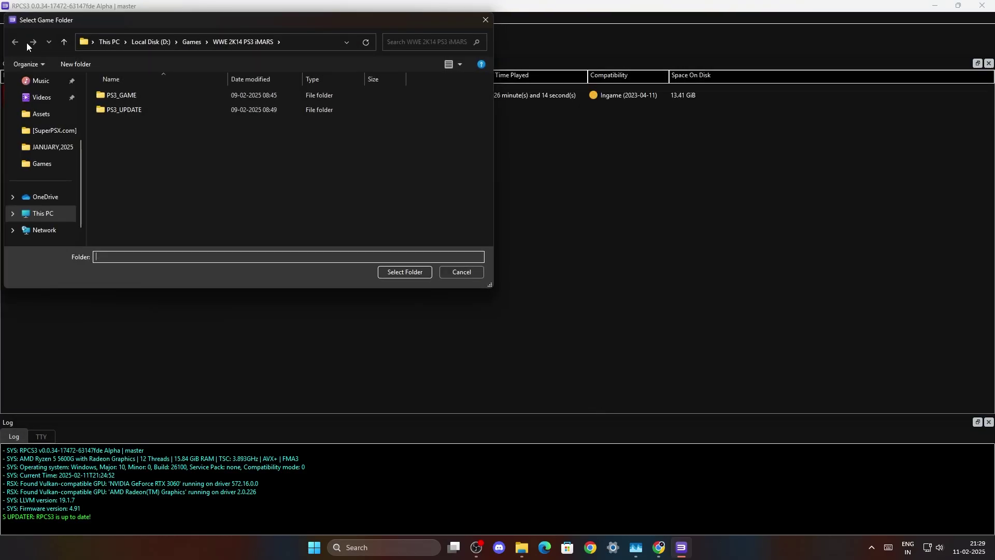
left_click(191, 41)
left_click(134, 97)
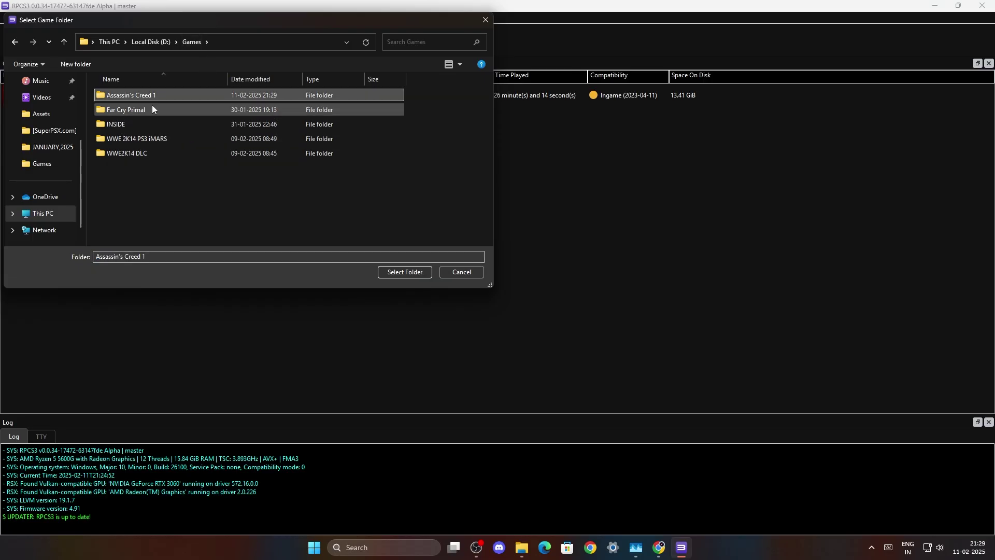
left_click(397, 273)
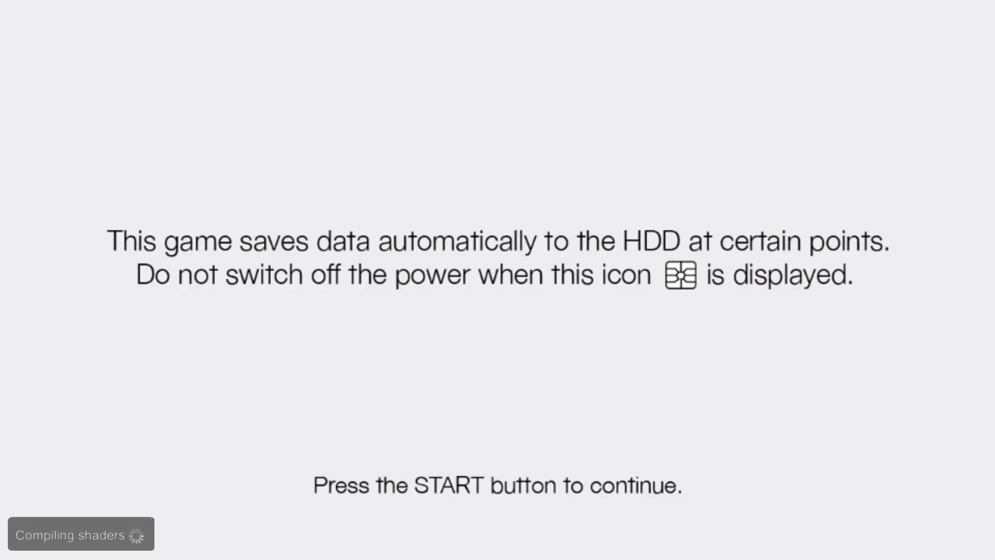
key("Return")
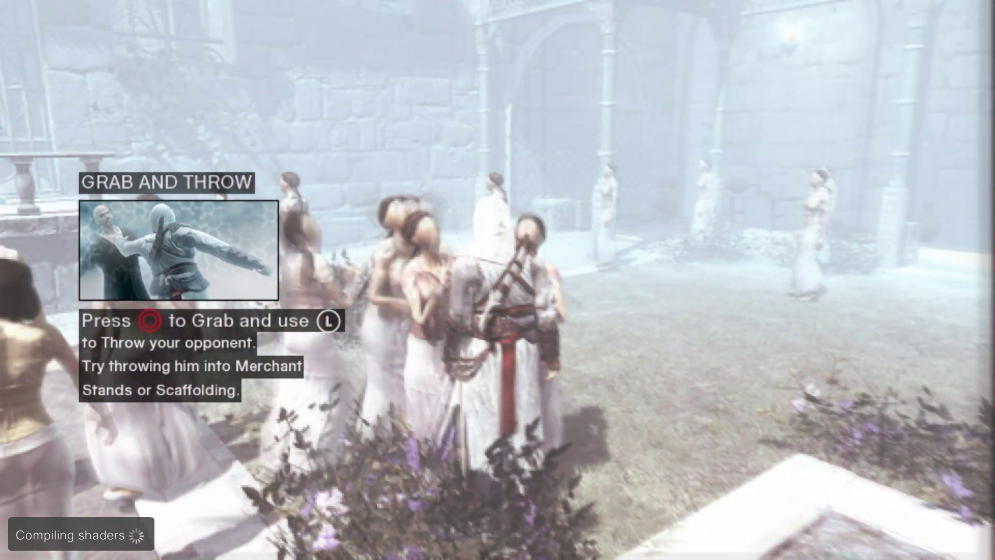
key("w")
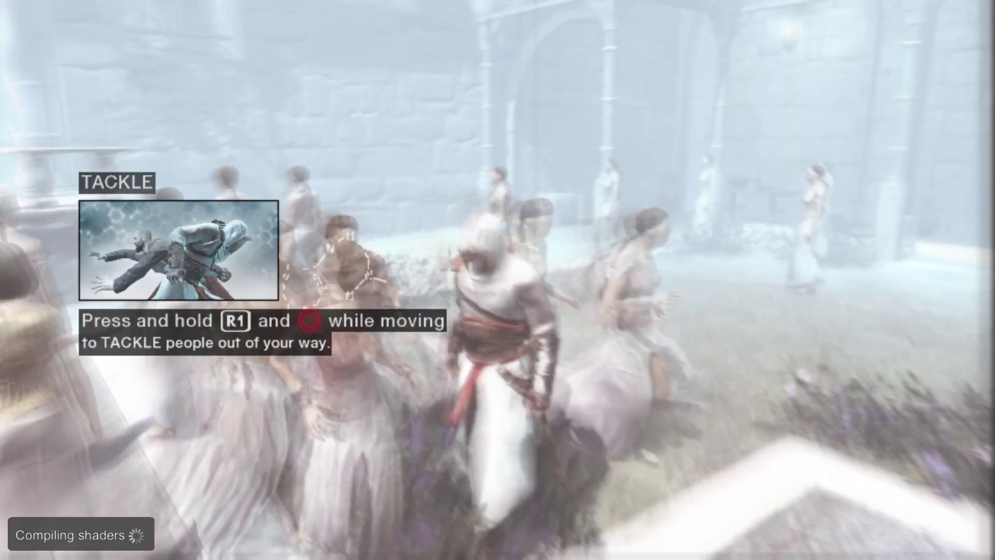